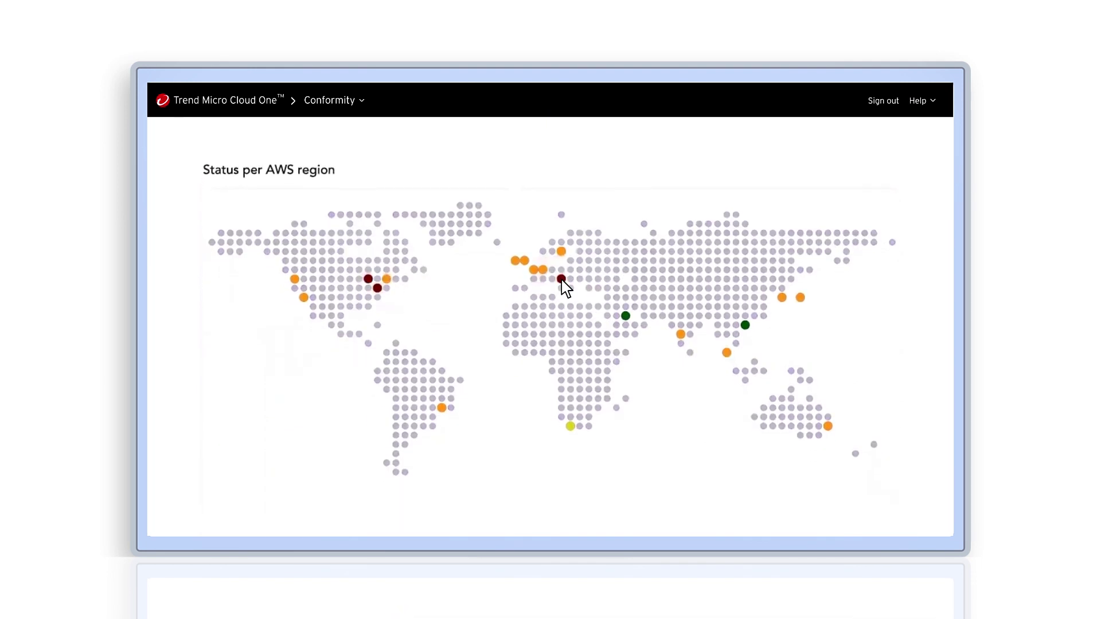
Step: Open the Europe (Milan) region summary from the Status per AWS region map
left_click(561, 280)
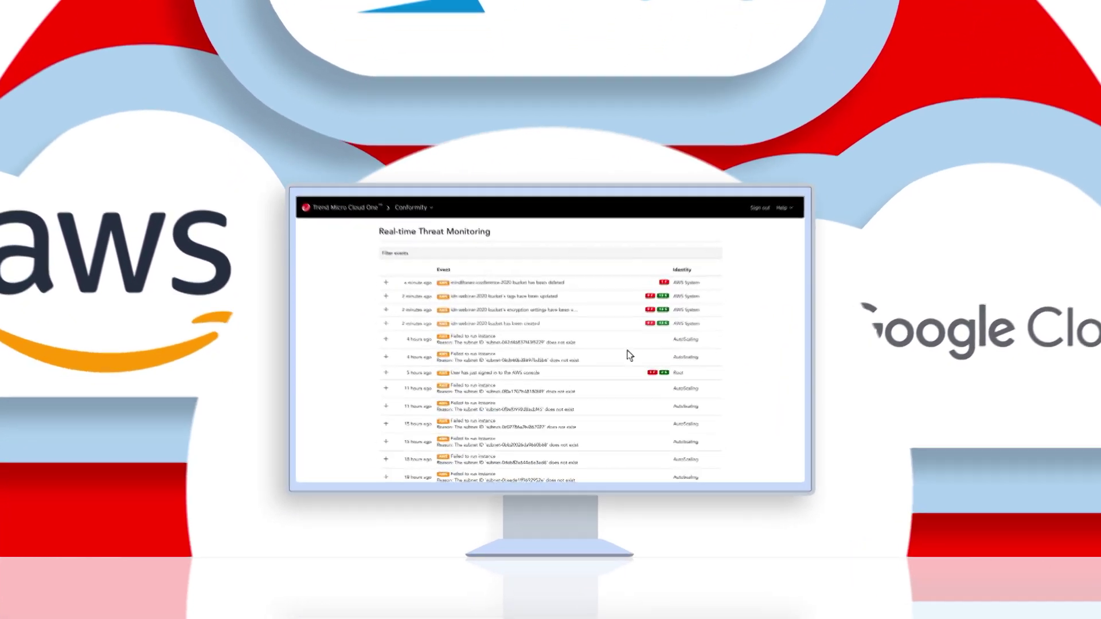
Step: Expand the second Real-time Threat Monitoring event to view its details
left_click(607, 242)
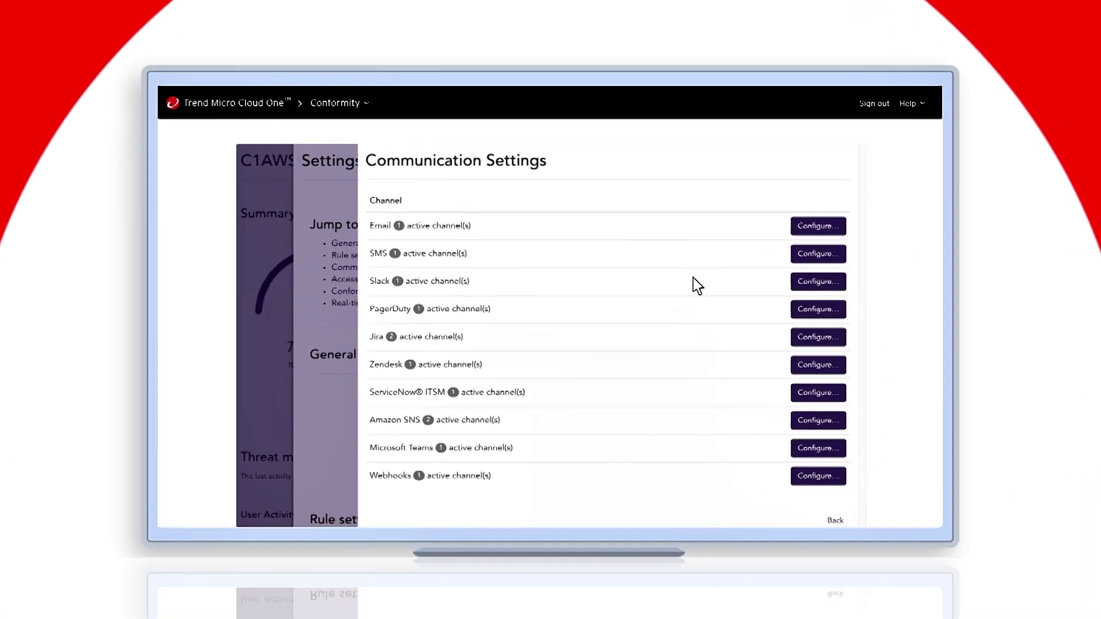
Step: Open the Jira channel settings in Communication Settings
left_click(823, 341)
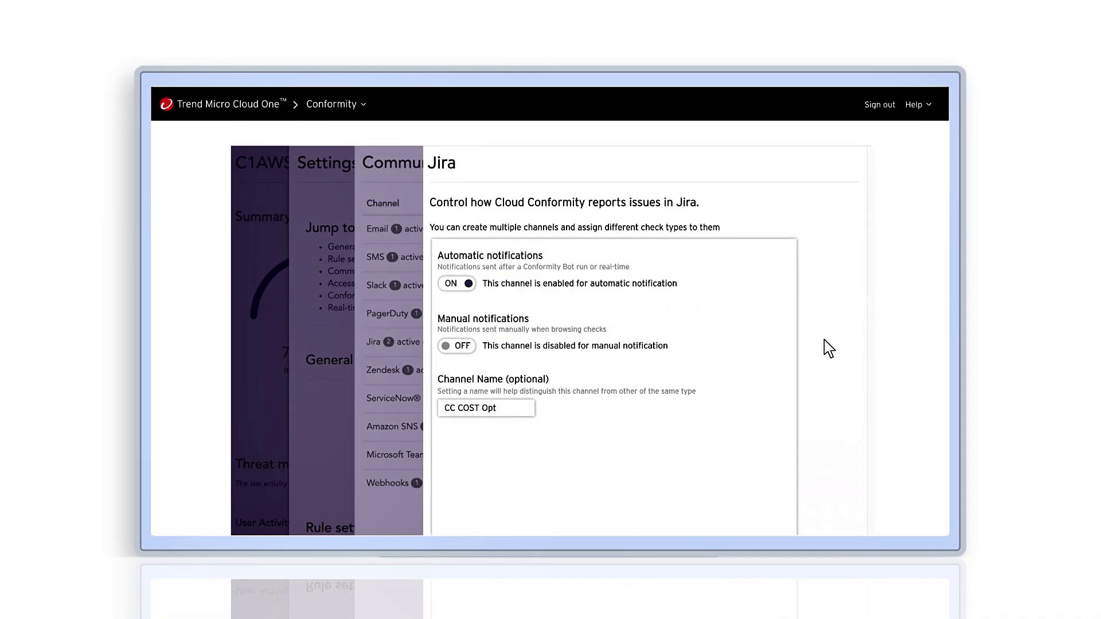